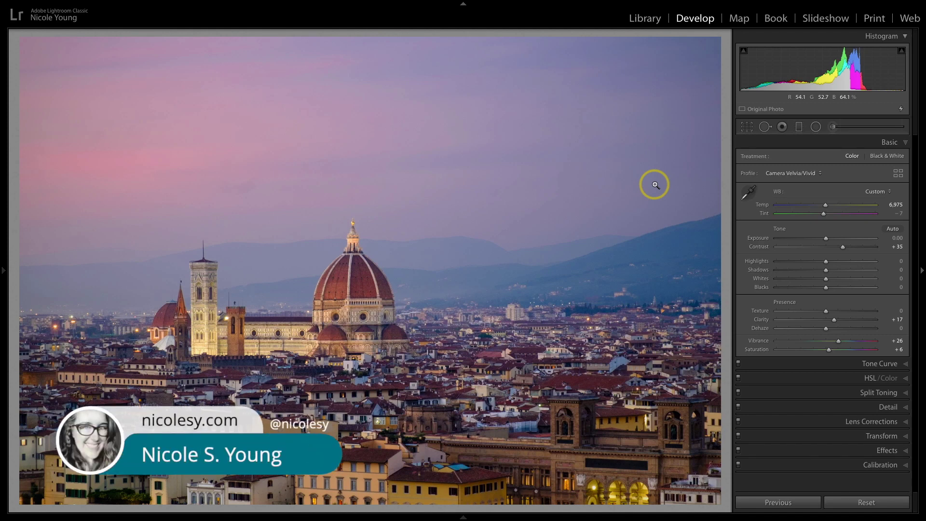
# Step: Collapse the Basic adjustments panel with Ctrl+1, leaving only the Develop section headers
pyautogui.hotkey('ctrl', '1')
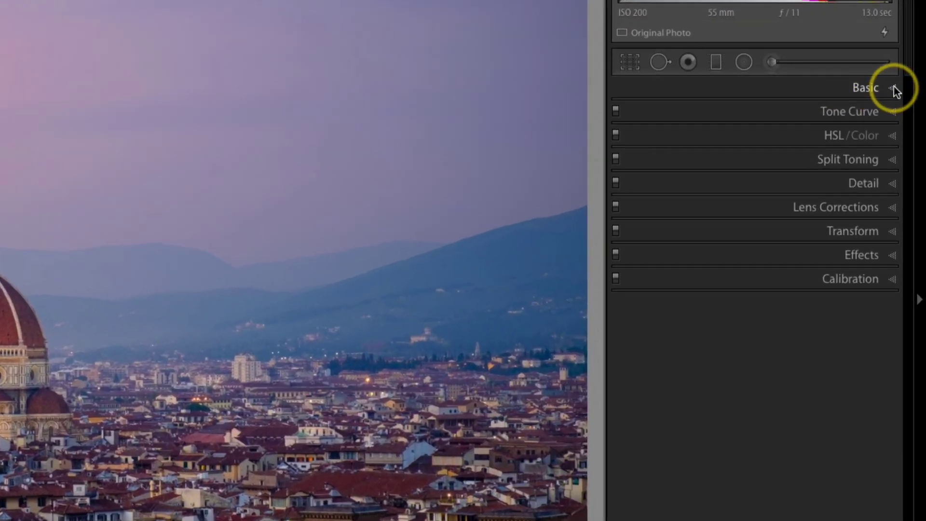
# Step: Re-expand the Basic panel, keep the Camera Velvia/Vivid profile, and bring up the full Profile Browser
pyautogui.click(906, 142)
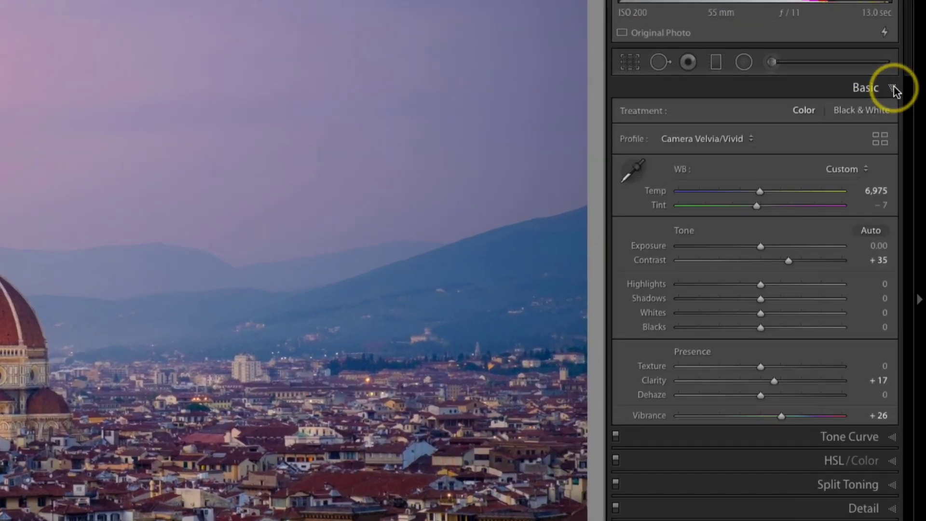
pyautogui.click(752, 138)
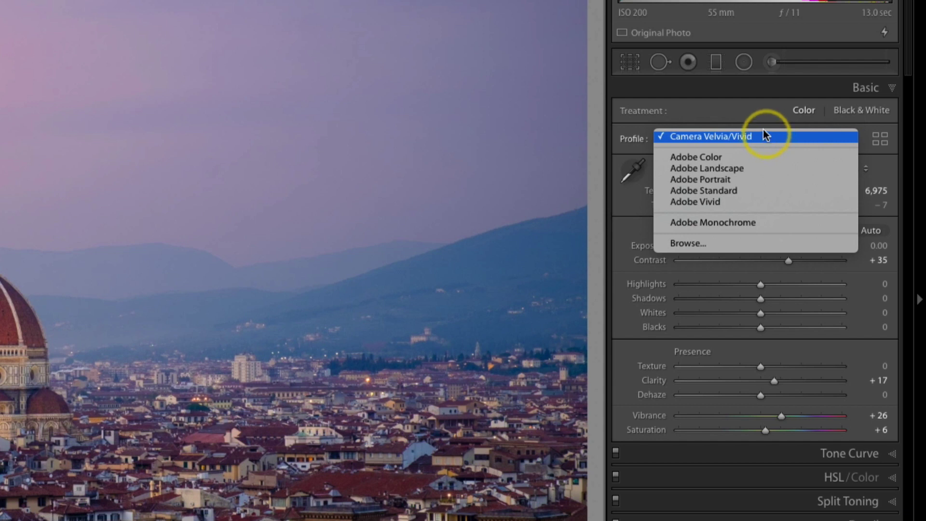
pyautogui.click(762, 131)
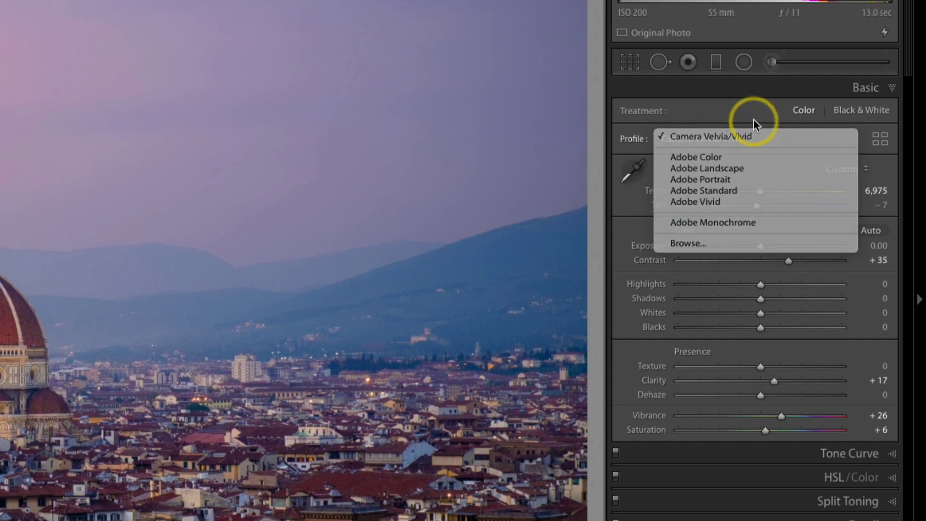
pyautogui.click(881, 140)
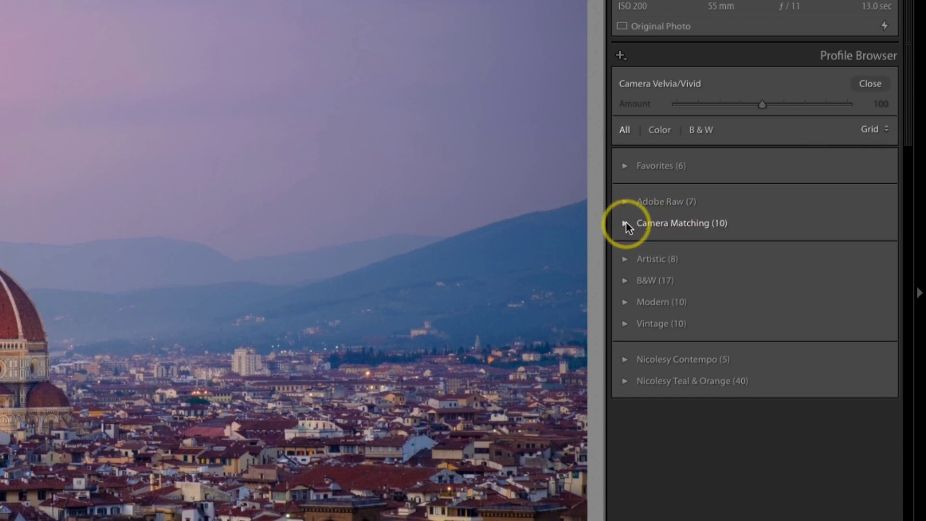
# Step: Expand the Camera Matching (10) group to show its ten profile thumbnails
pyautogui.click(626, 226)
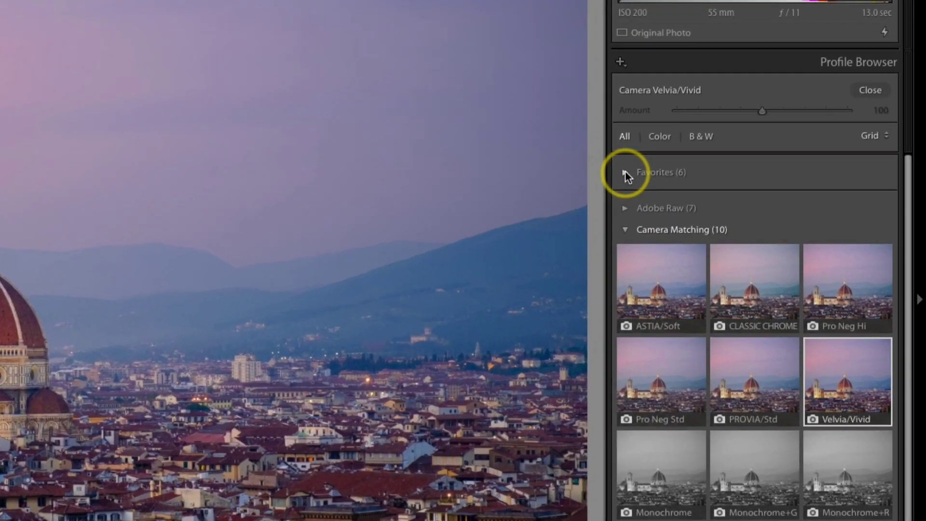
# Step: Expand Favorites and unstar all five Adobe profiles, starting with Adobe Color
pyautogui.click(625, 172)
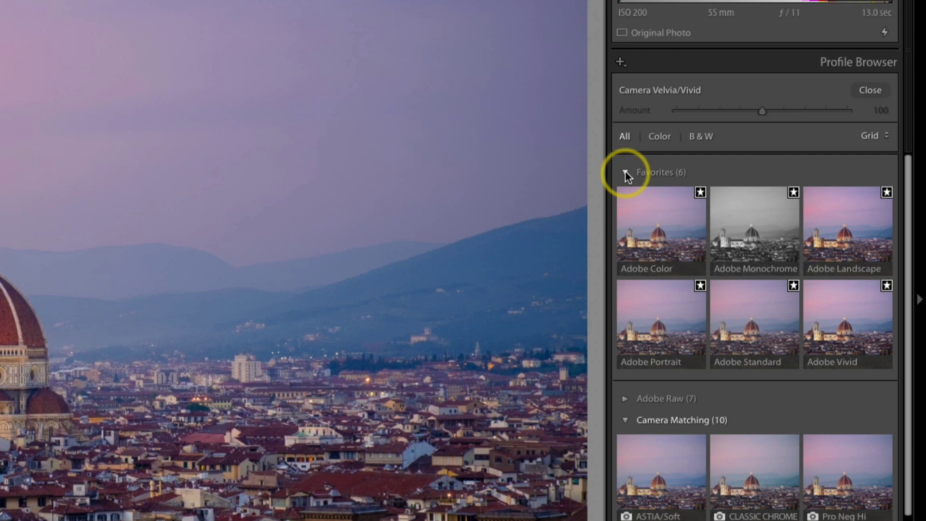
pyautogui.click(700, 193)
pyautogui.click(699, 192)
pyautogui.click(700, 192)
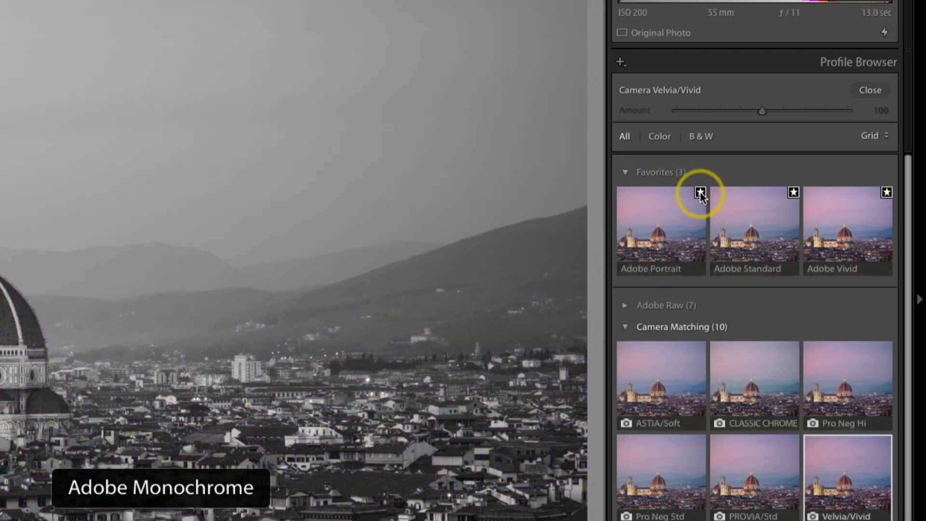
pyautogui.click(700, 193)
pyautogui.click(699, 192)
pyautogui.click(700, 193)
pyautogui.click(700, 192)
# Step: Star ASTIA/Soft, CLASSIC CHROME, Velvia/Vivid and Pro Neg Hi, then collapse Favorites and Camera Matching
pyautogui.click(700, 193)
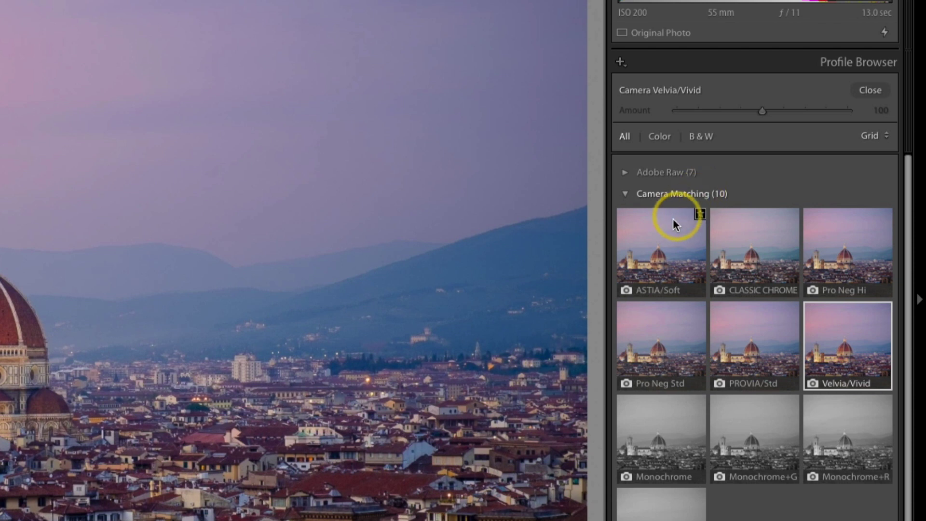
pyautogui.click(701, 214)
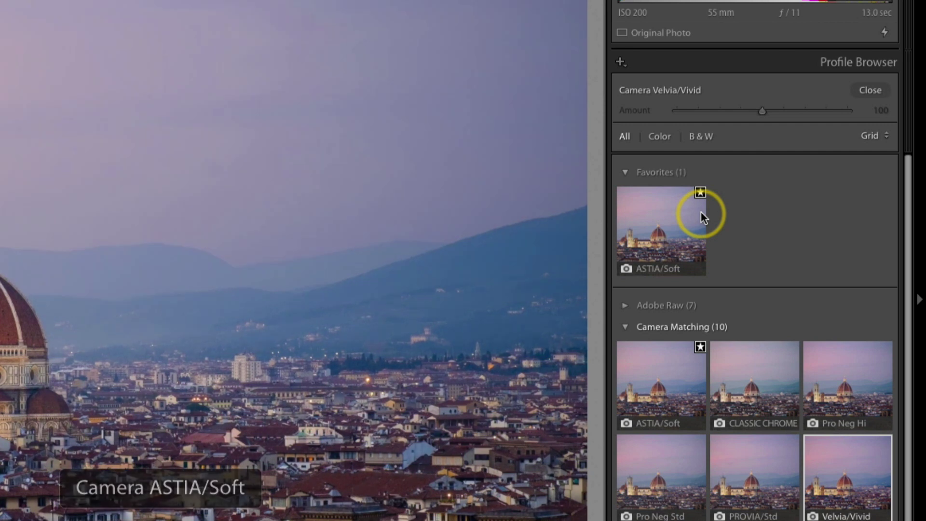
pyautogui.click(793, 347)
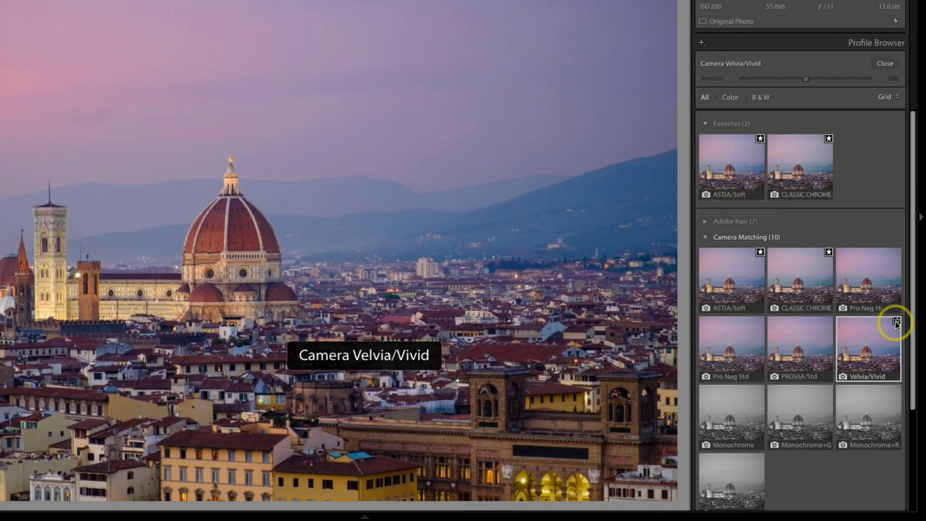
pyautogui.click(896, 321)
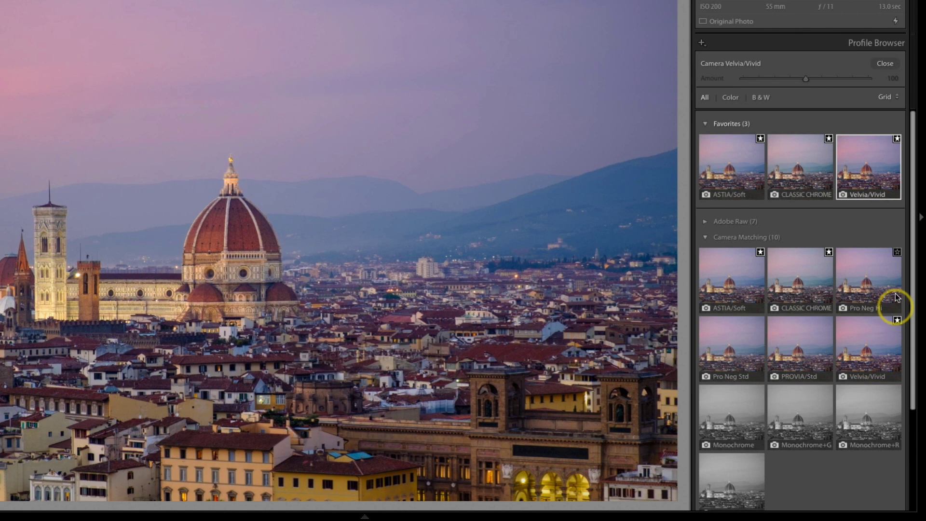
pyautogui.click(896, 251)
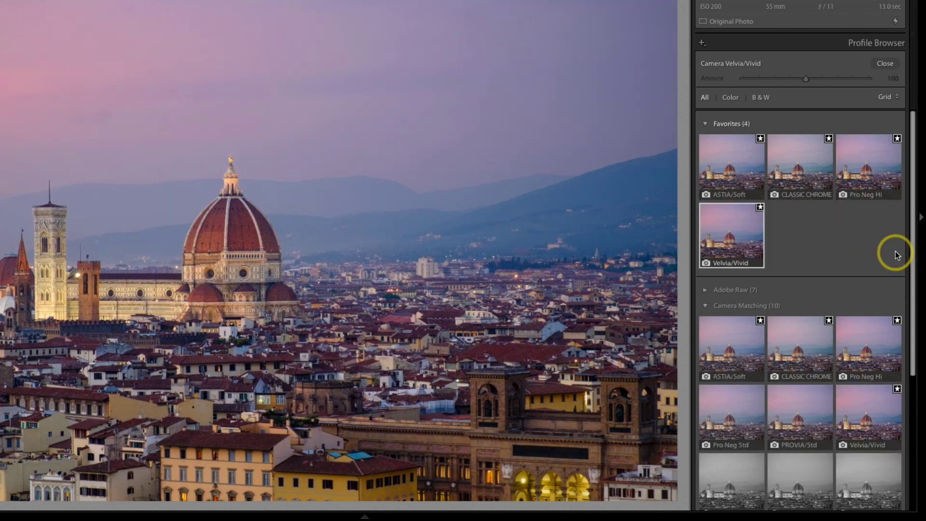
pyautogui.click(705, 124)
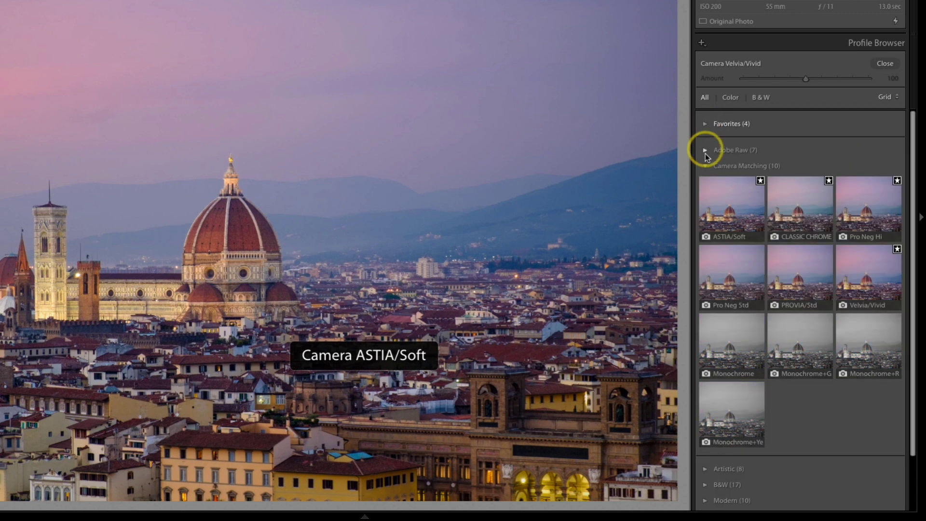
pyautogui.click(705, 166)
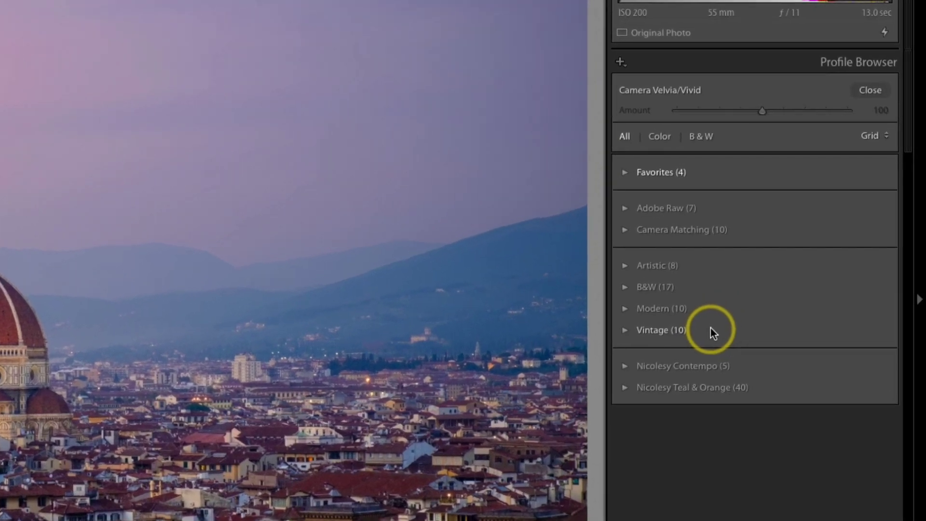
# Step: Apply the Modern 06 profile from the Modern (10) group to the Florence photo
pyautogui.click(624, 308)
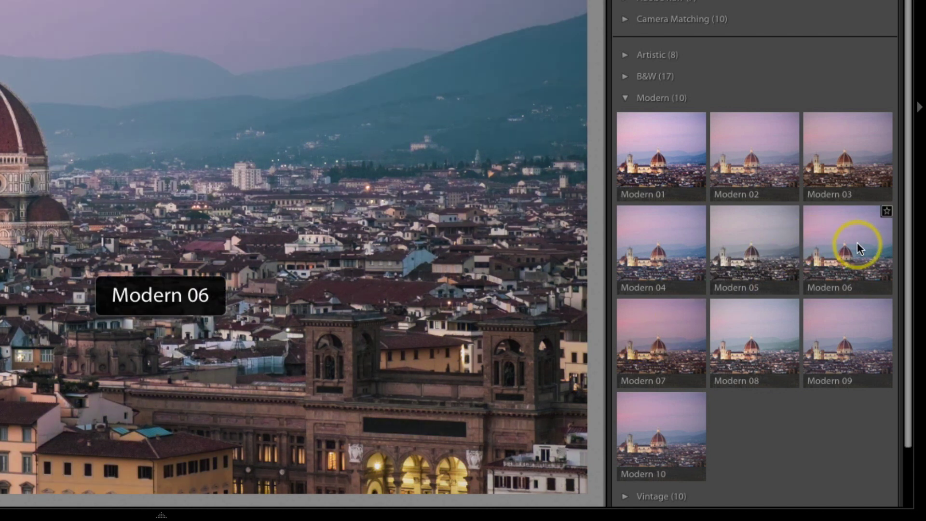
pyautogui.click(857, 244)
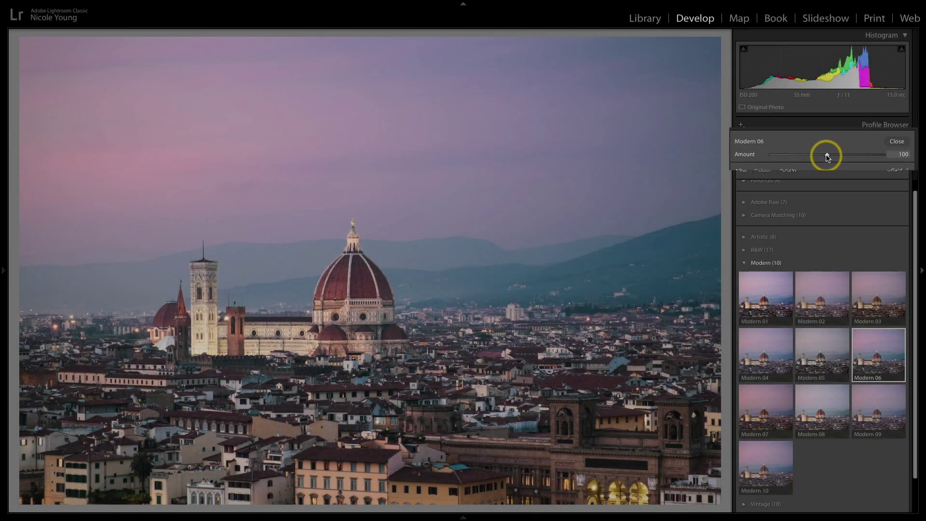
# Step: Try other Modern 06 strengths, reset the Amount to 100, and collapse the Modern group
pyautogui.moveTo(825, 153); pyautogui.dragTo(795, 162)
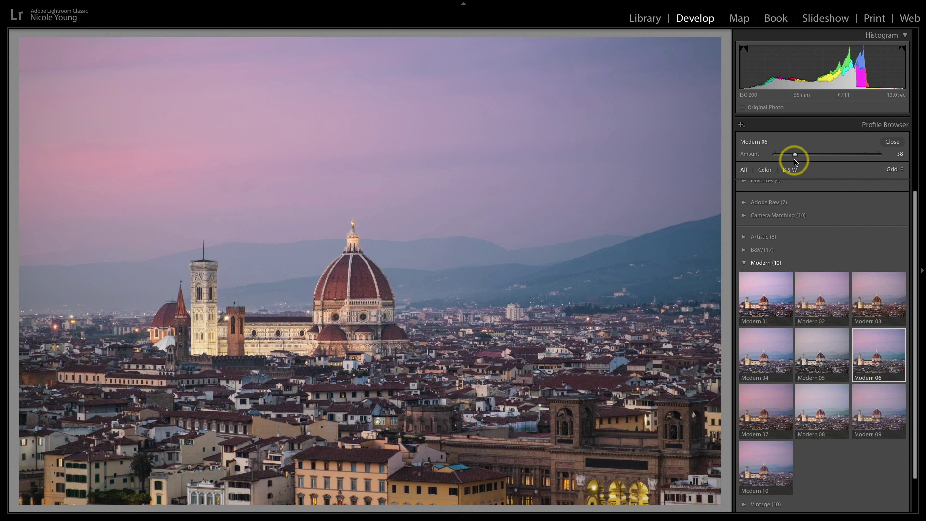
pyautogui.doubleClick(750, 157)
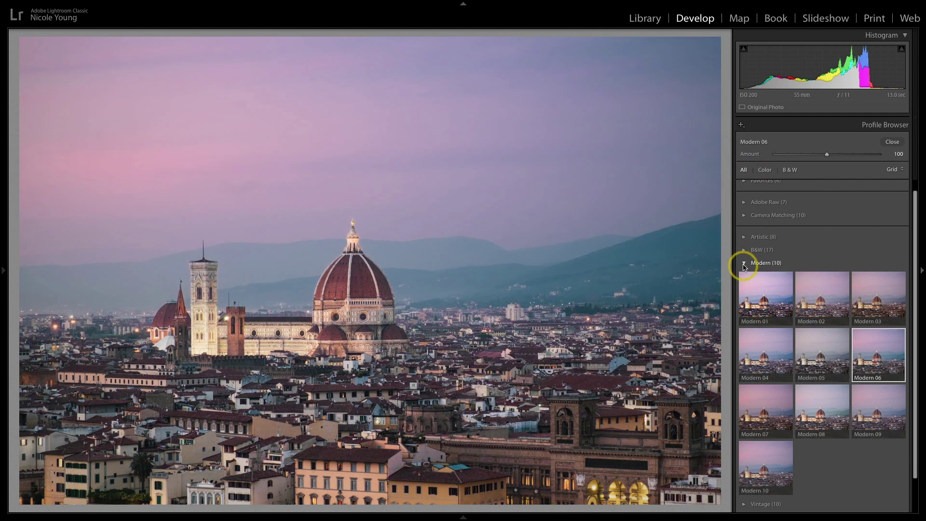
pyautogui.click(744, 266)
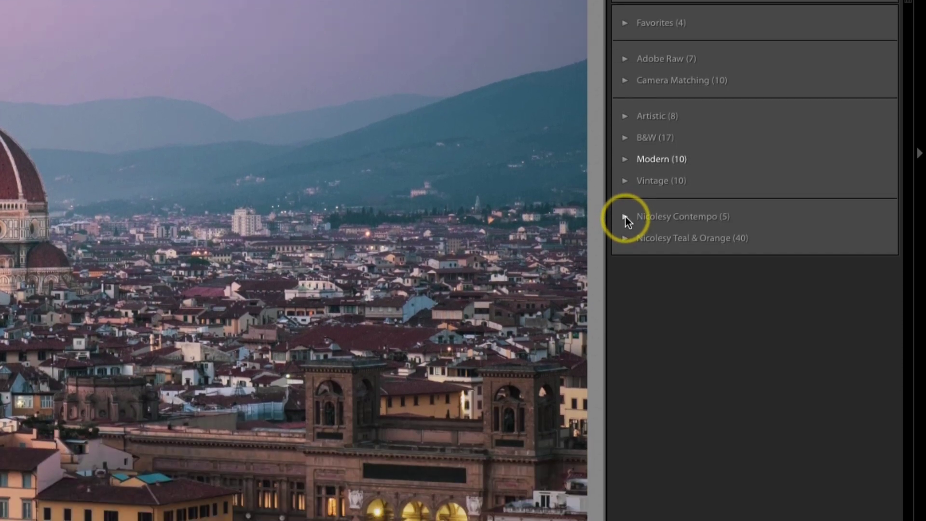
pyautogui.click(625, 362)
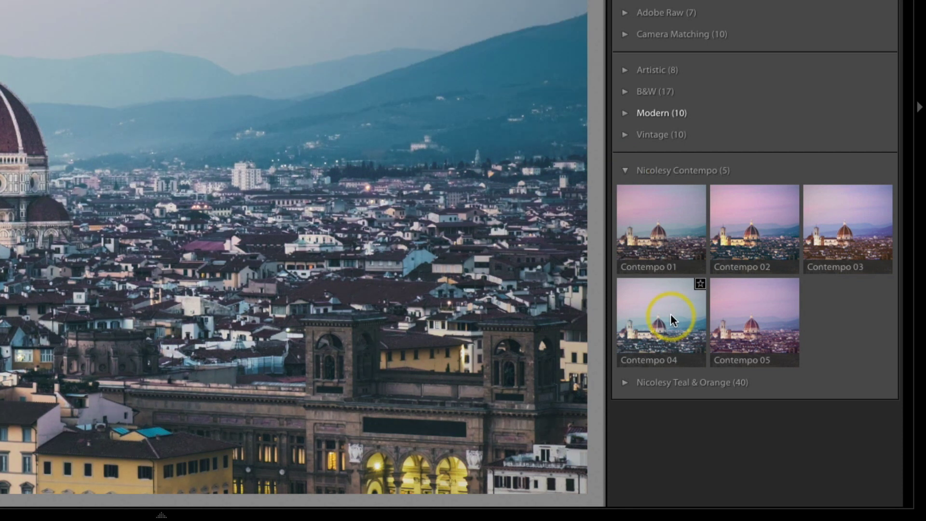
pyautogui.click(625, 382)
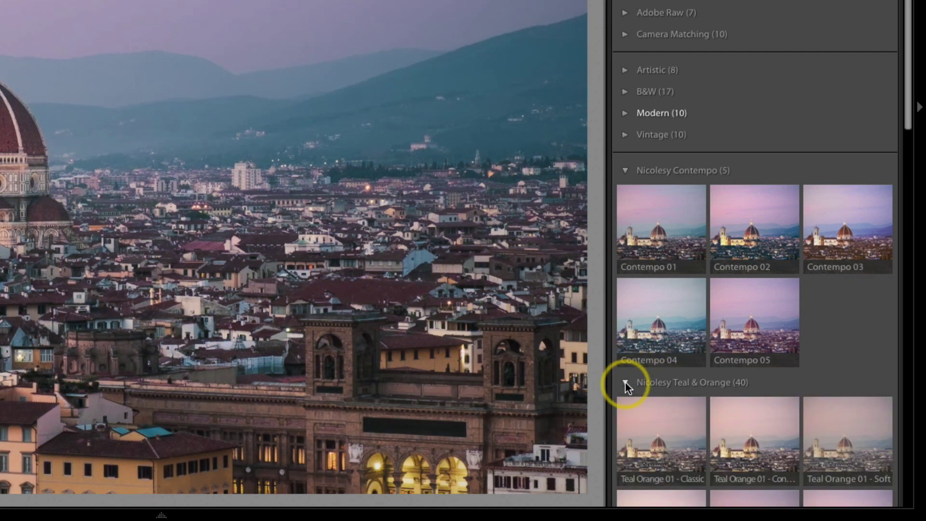
pyautogui.scroll(-5, 625, 381)
pyautogui.click(692, 289)
pyautogui.scroll(-3, 698, 289)
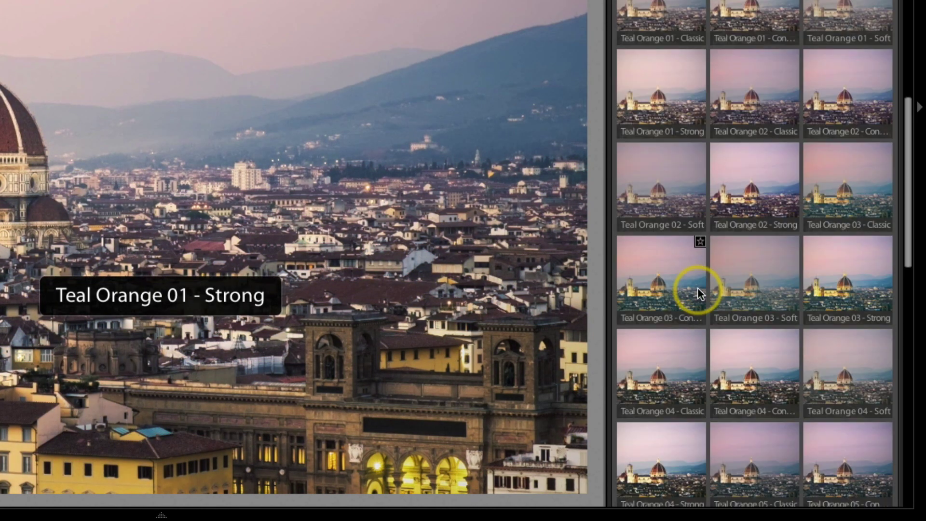
pyautogui.scroll(-8, 697, 290)
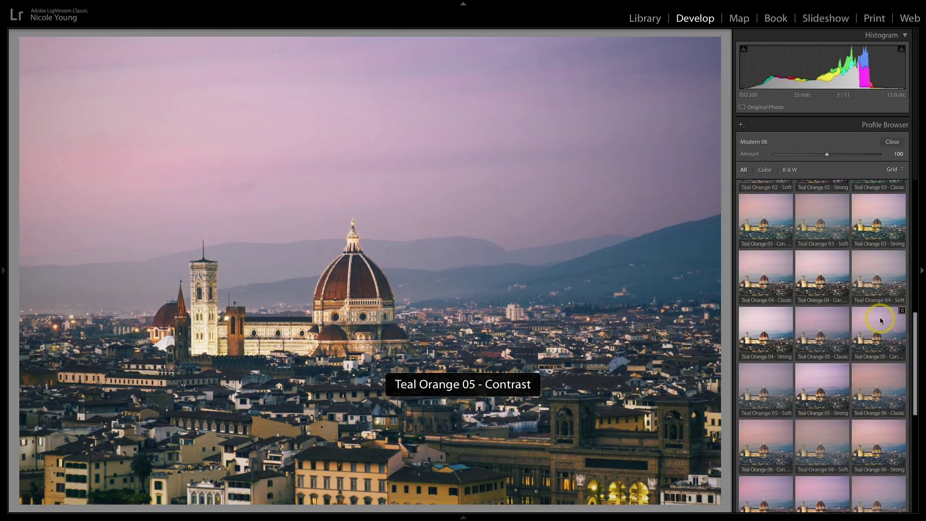
pyautogui.scroll(8, 878, 311)
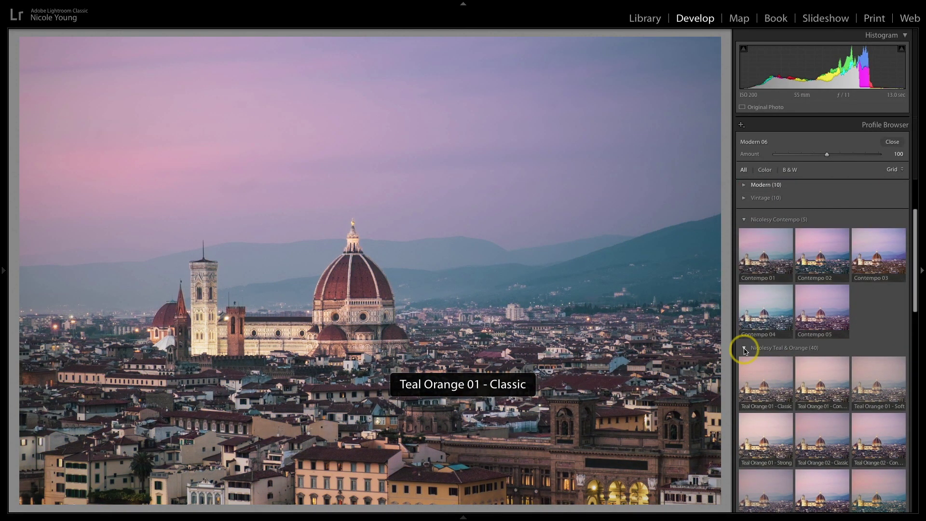
pyautogui.click(744, 347)
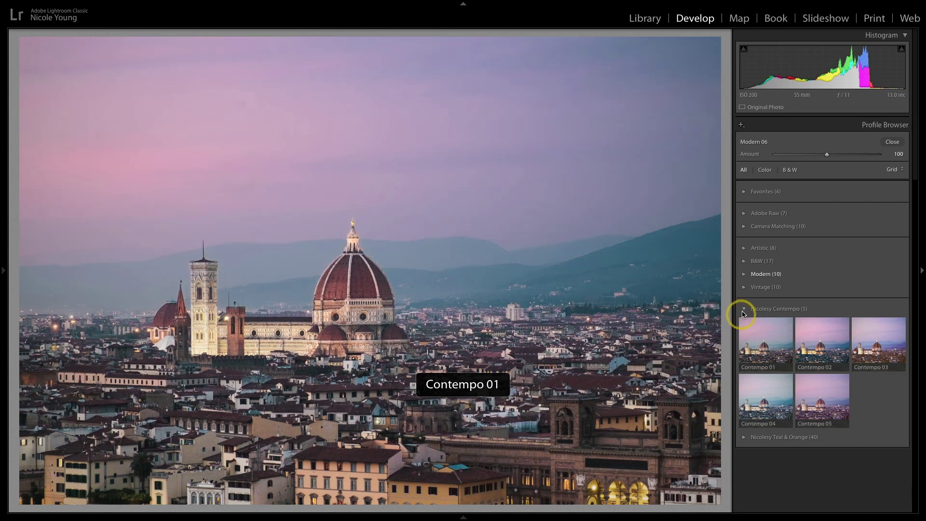
pyautogui.click(743, 309)
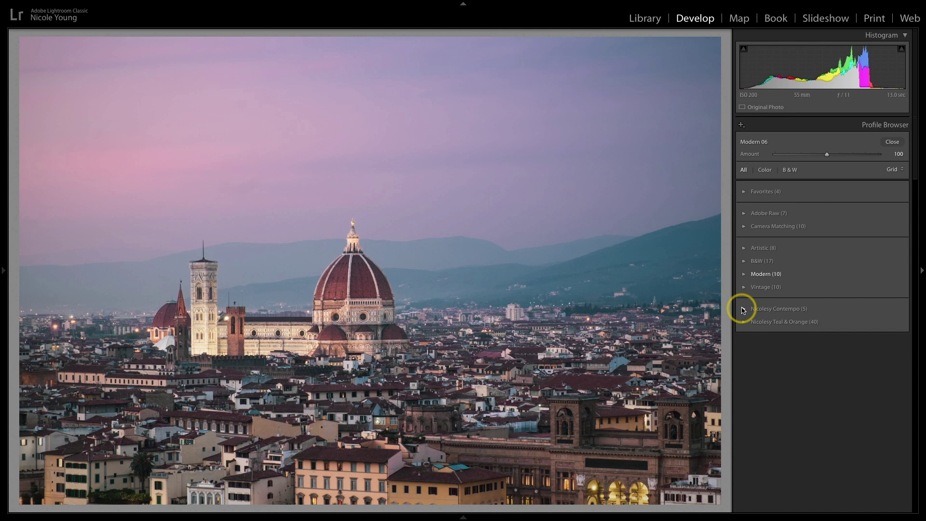
# Step: Close the Profile Browser and check the Basic panel's Profile list for the four starred camera favorites
pyautogui.click(892, 142)
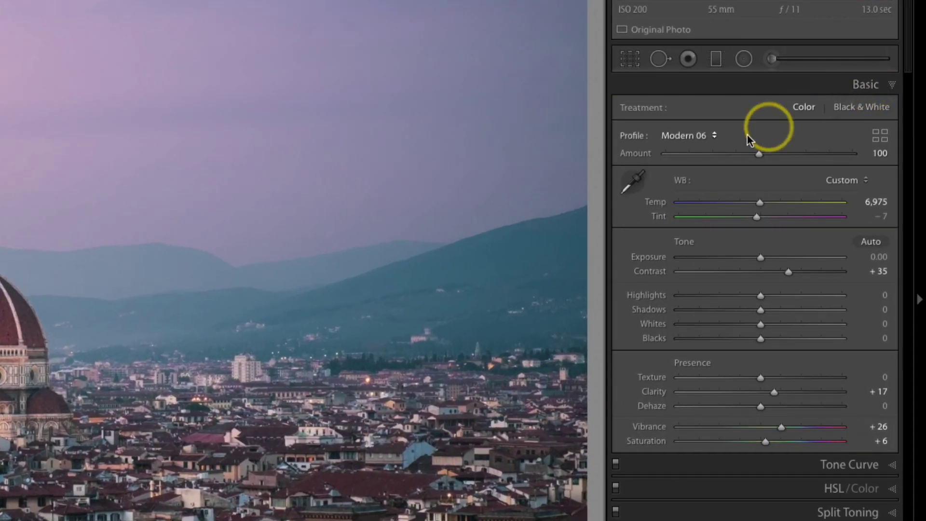
pyautogui.click(705, 135)
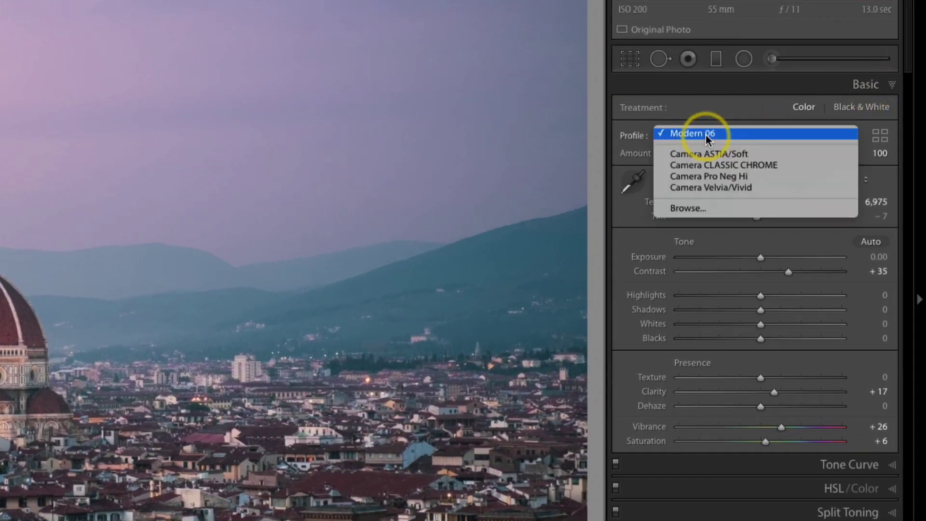